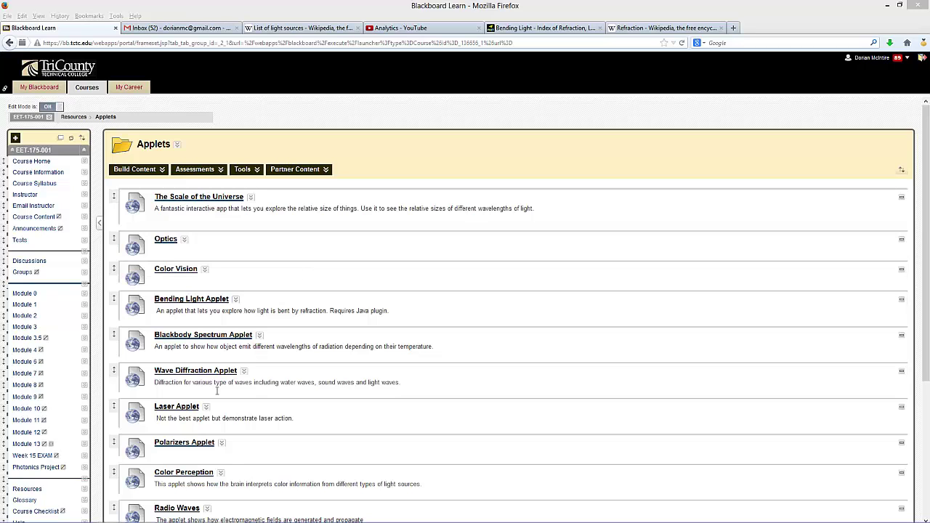
# Step: Open the course Resources page and its Applets folder to launch the Bending Light applet
pyautogui.click(37, 489)
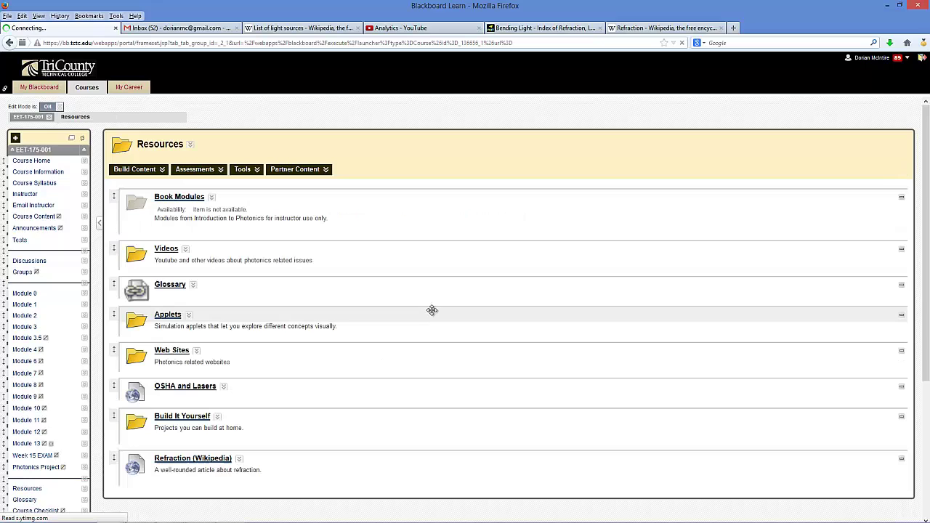
pyautogui.click(167, 317)
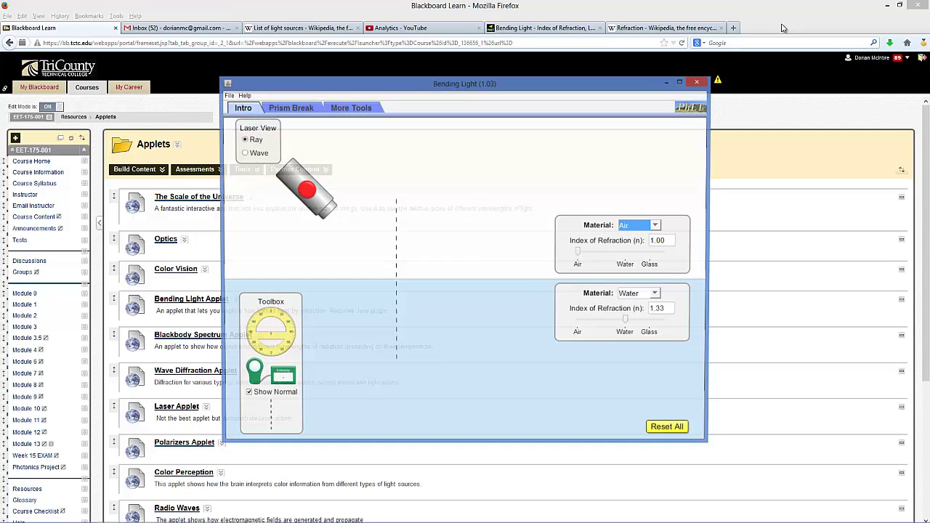
# Step: Maximize Bending Light and switch to More Tools, showing Air above Glass with a 650 nm laser
pyautogui.click(680, 81)
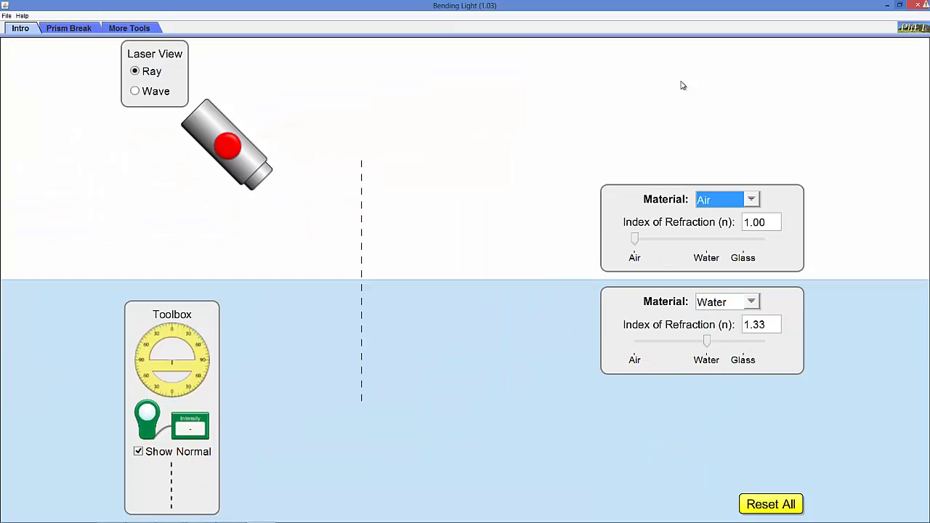
pyautogui.click(130, 29)
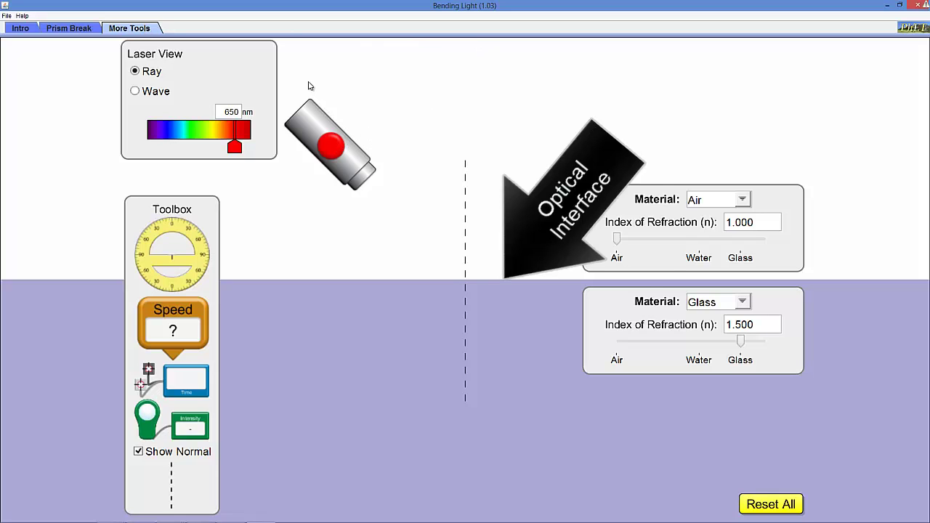
# Step: Turn on the laser and swing it through several incidence angles
pyautogui.click(330, 148)
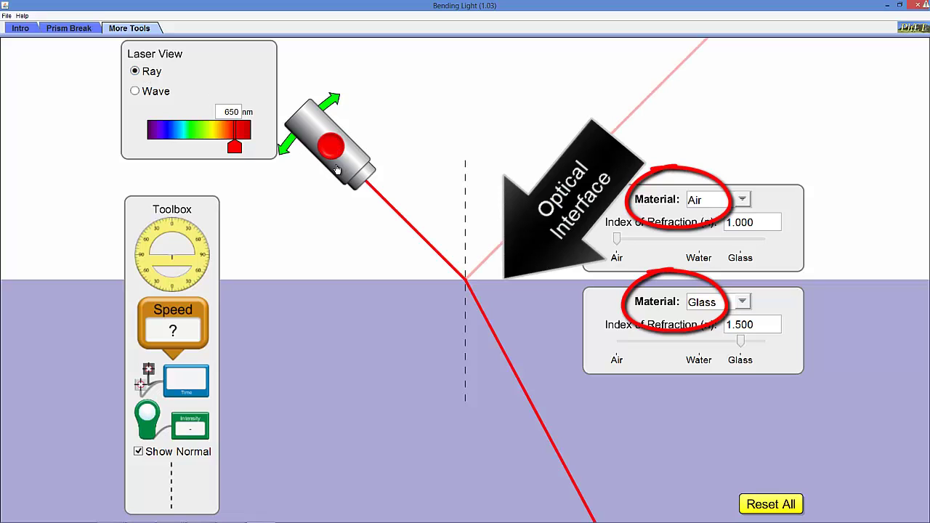
pyautogui.click(332, 149)
pyautogui.click(332, 149)
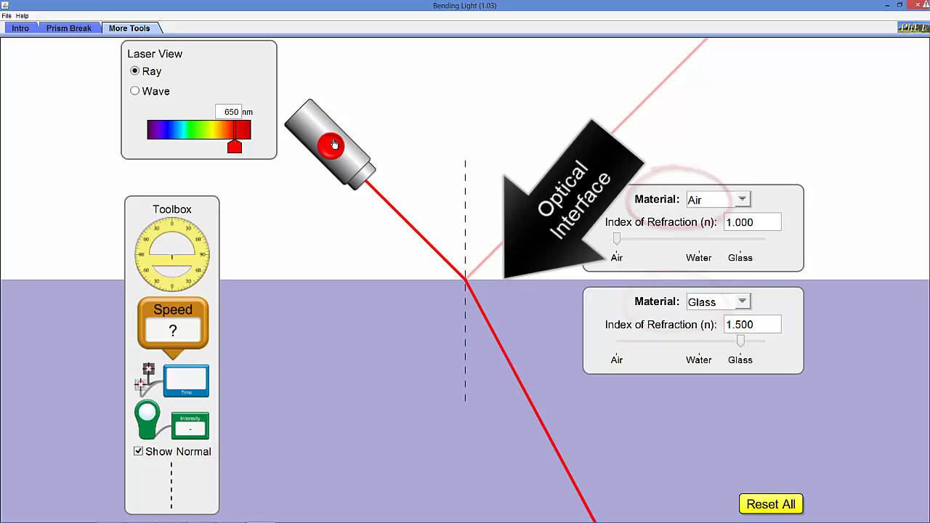
pyautogui.moveTo(311, 126)
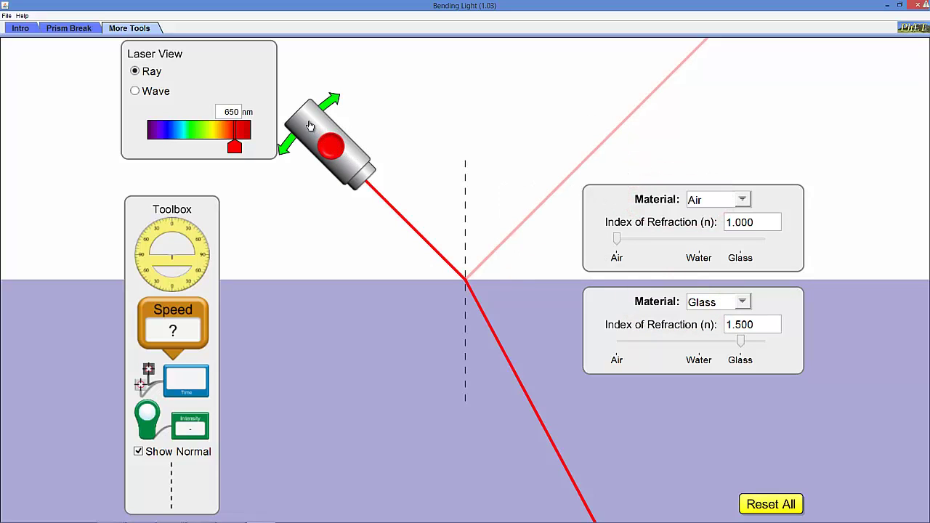
pyautogui.moveTo(308, 128); pyautogui.dragTo(330, 134)
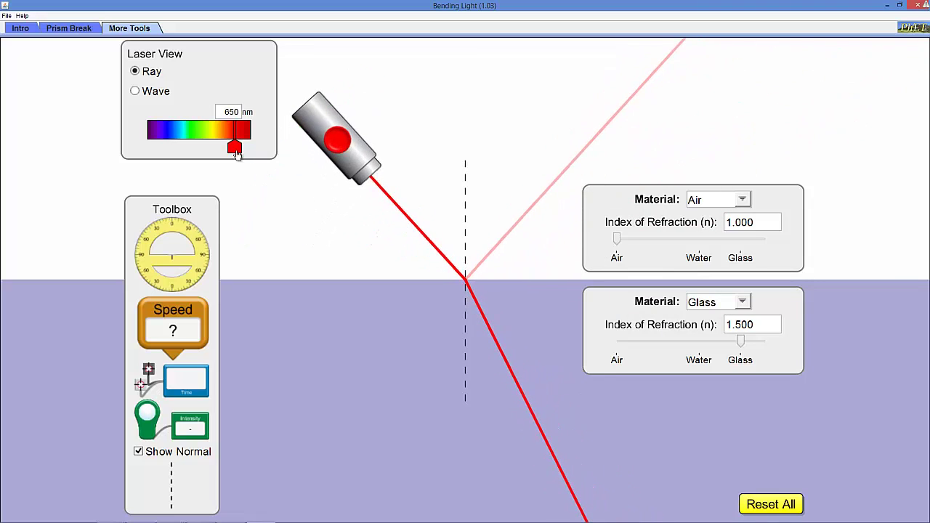
# Step: Set the wavelength to 664 nm and toggle Laser View to Wave and back to Ray
pyautogui.moveTo(235, 149)
pyautogui.mouseDown()
pyautogui.moveTo(156, 147)
pyautogui.moveTo(240, 148)
pyautogui.mouseUp()
pyautogui.click(135, 92)
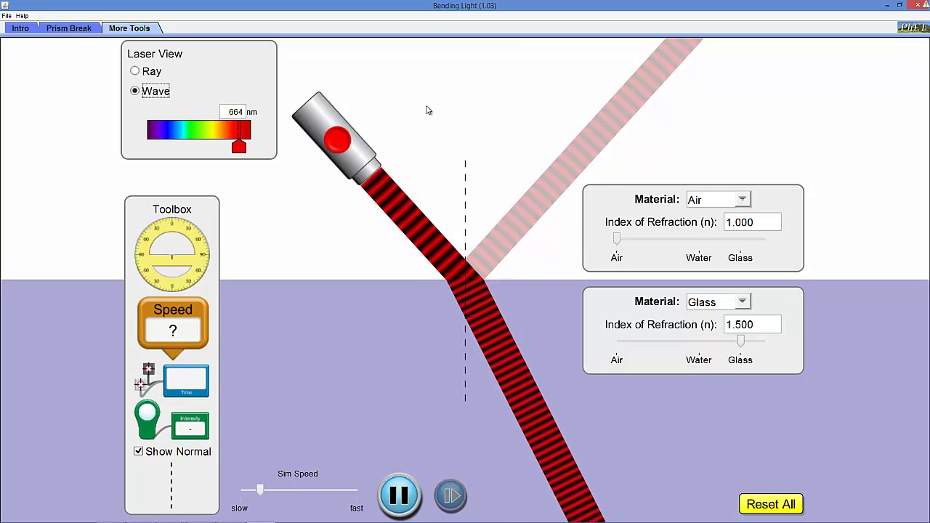
pyautogui.click(141, 72)
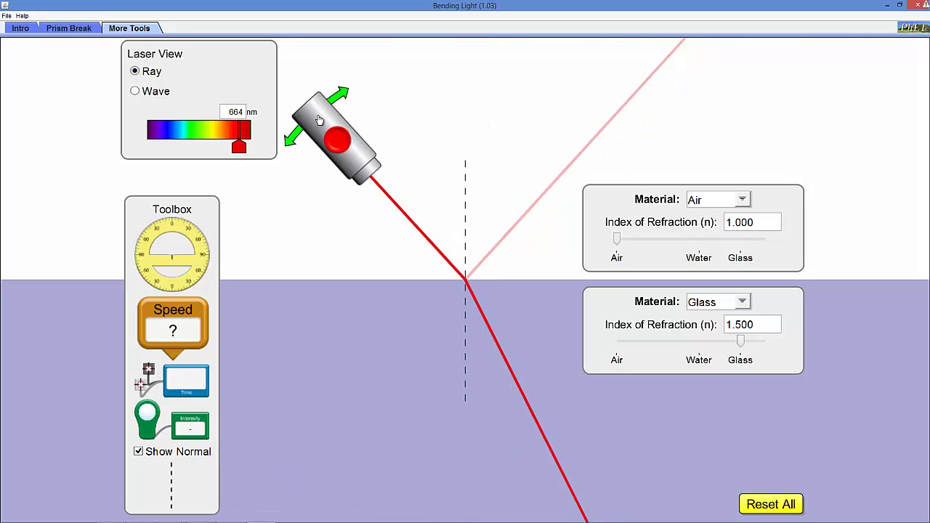
# Step: Point the laser straight down the normal, then tilt it to strike at an angle
pyautogui.moveTo(334, 138); pyautogui.dragTo(470, 106)
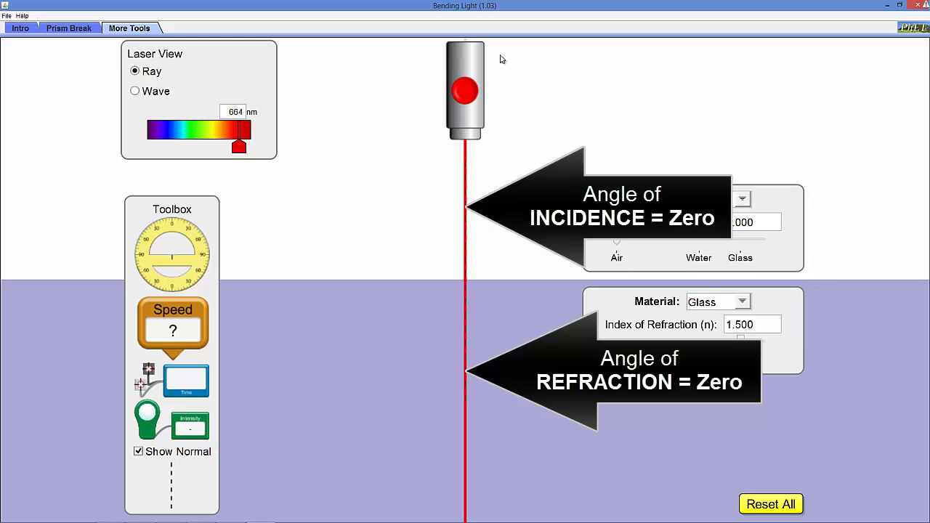
pyautogui.moveTo(479, 58)
pyautogui.moveTo(470, 57); pyautogui.dragTo(365, 96)
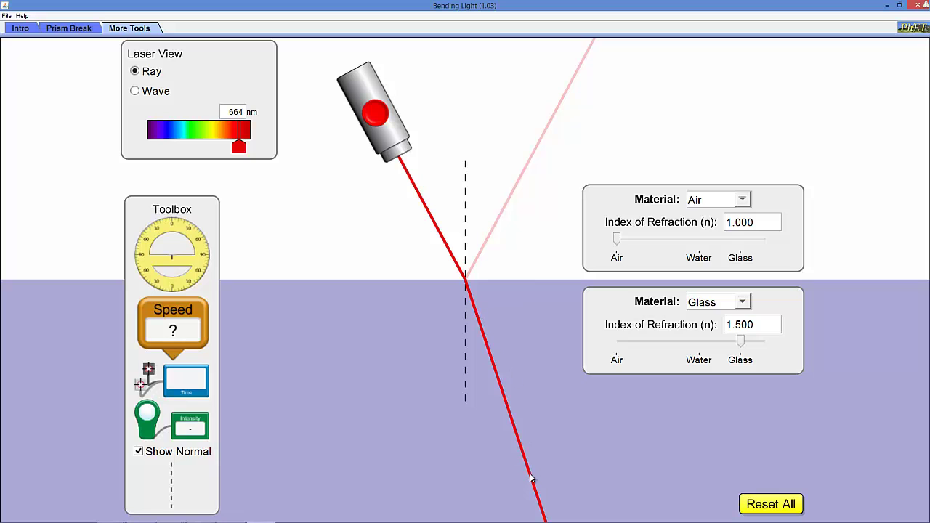
# Step: Lower the laser to a grazing beam, then aim it back at about 45° incidence
pyautogui.moveTo(358, 92)
pyautogui.moveTo(358, 92); pyautogui.dragTo(244, 287)
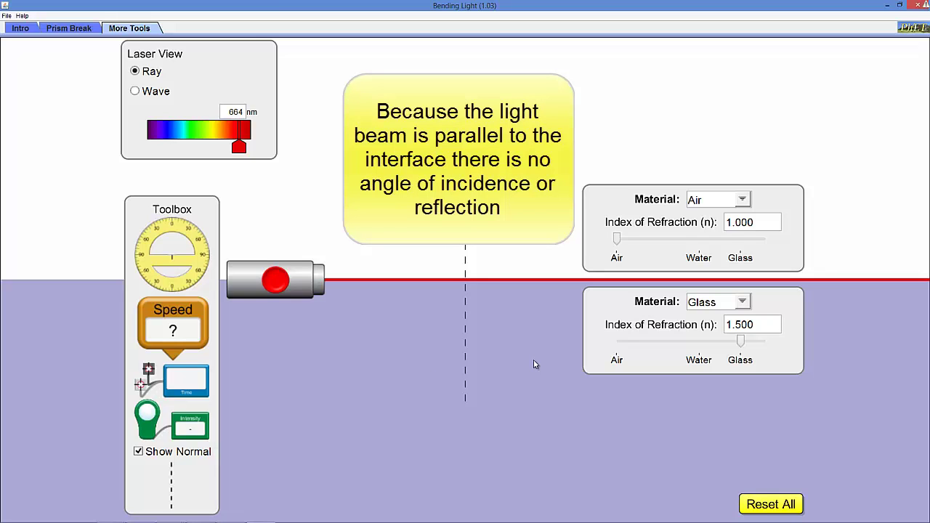
pyautogui.moveTo(247, 289)
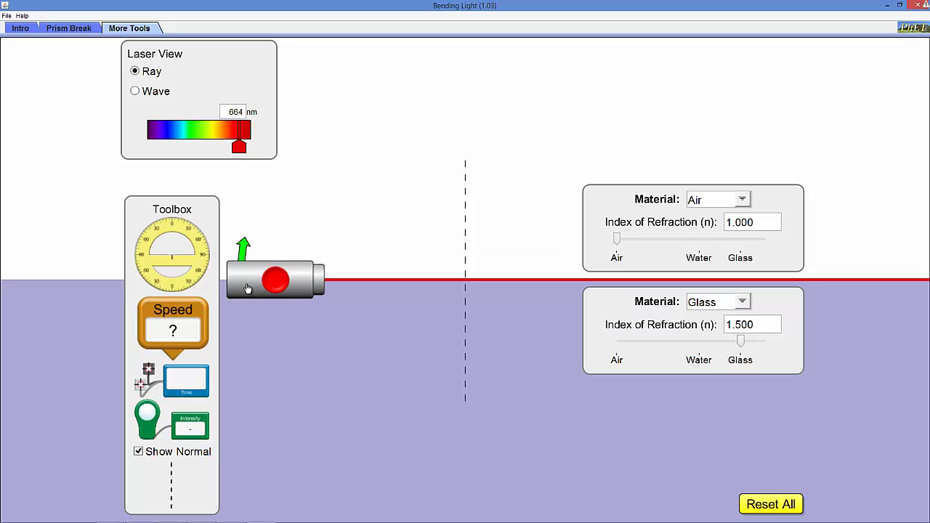
pyautogui.moveTo(247, 287); pyautogui.dragTo(343, 146)
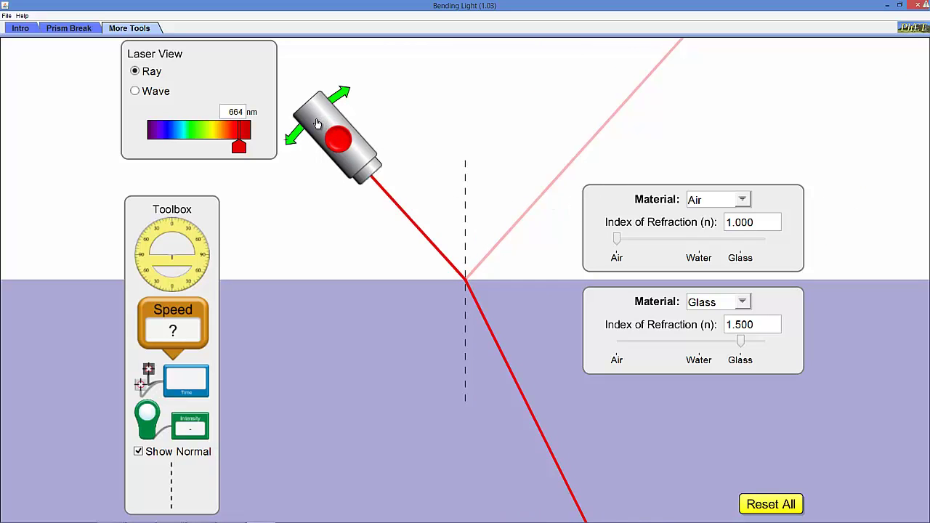
pyautogui.moveTo(318, 122); pyautogui.dragTo(309, 126)
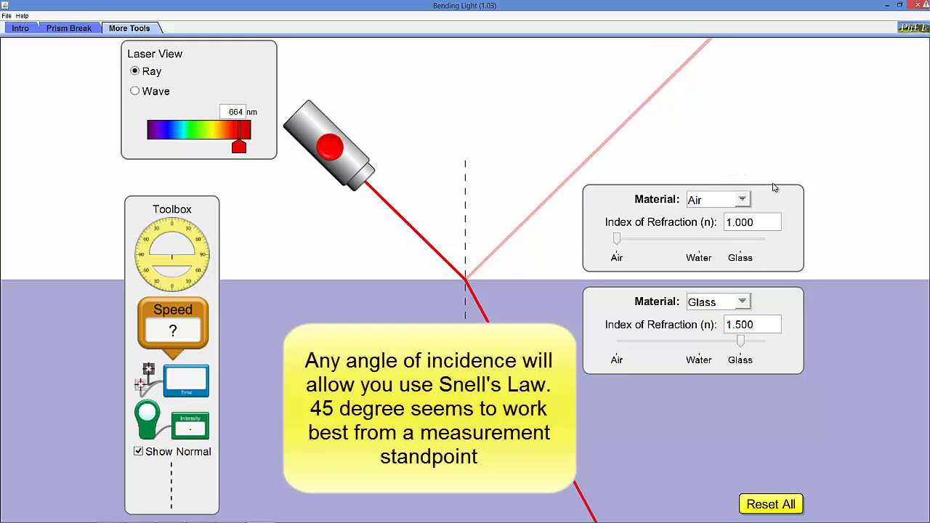
pyautogui.click(742, 200)
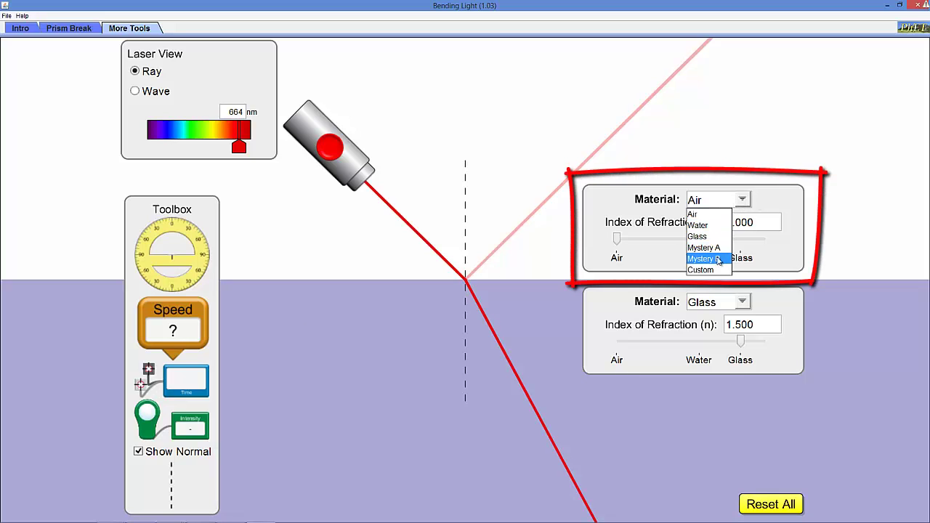
pyautogui.click(774, 199)
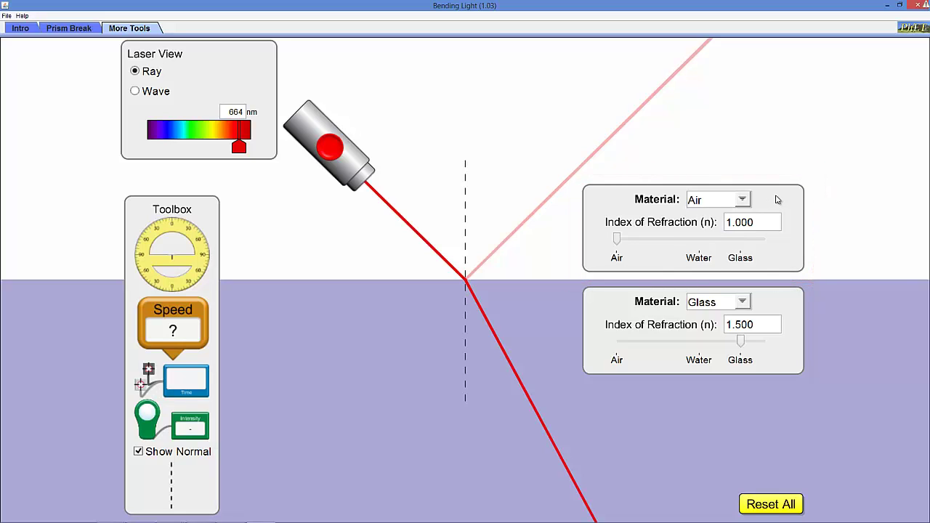
pyautogui.click(746, 199)
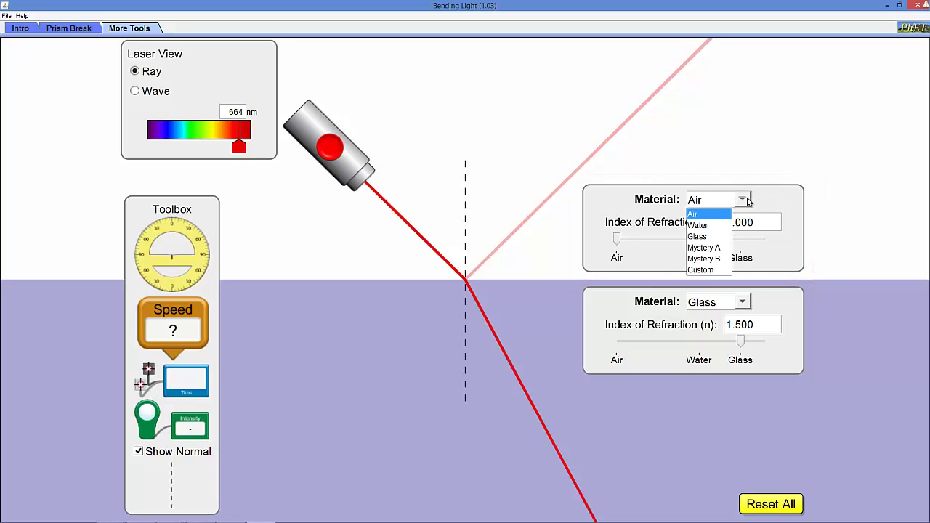
pyautogui.click(725, 238)
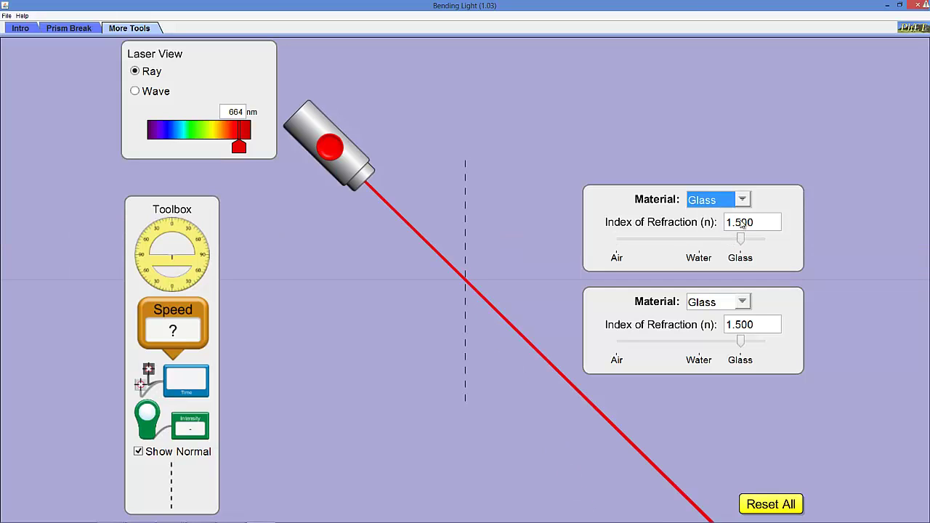
pyautogui.click(742, 202)
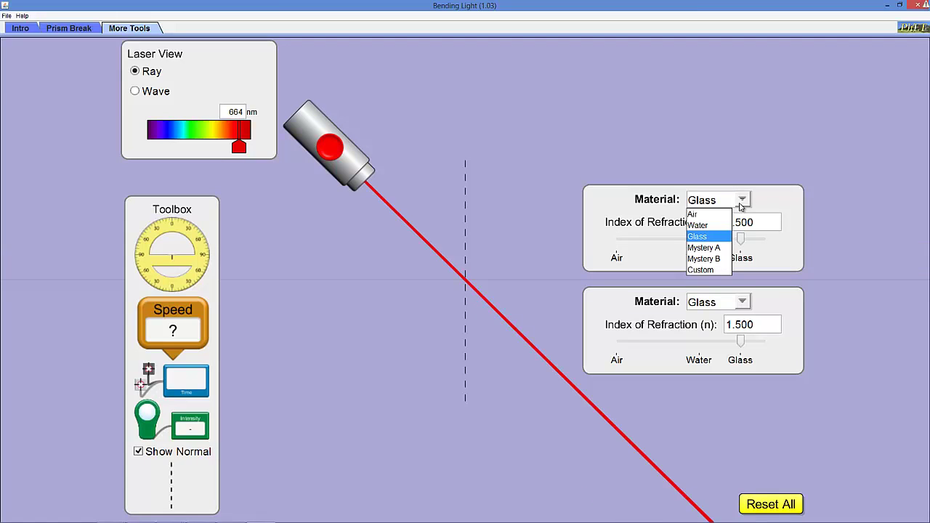
pyautogui.click(728, 214)
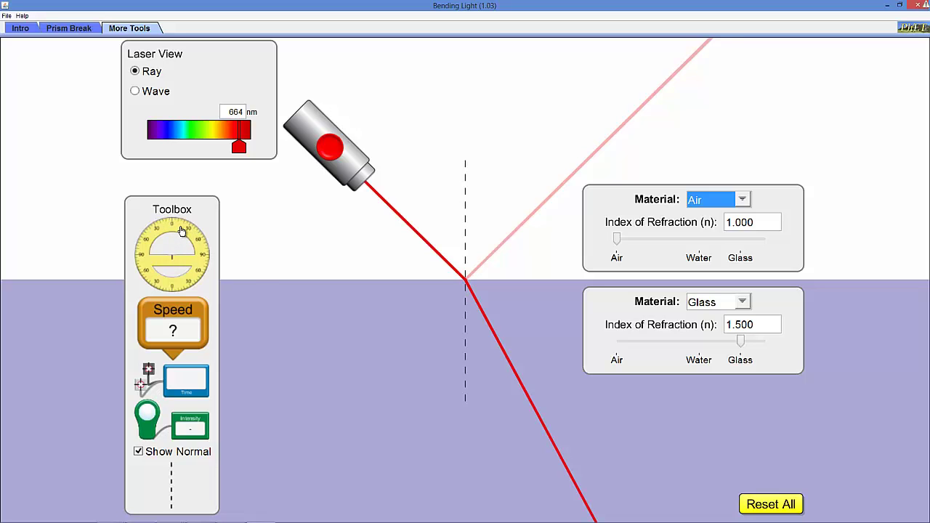
# Step: Centre the protractor on the point where the red ray enters the glass
pyautogui.moveTo(181, 232); pyautogui.dragTo(467, 287)
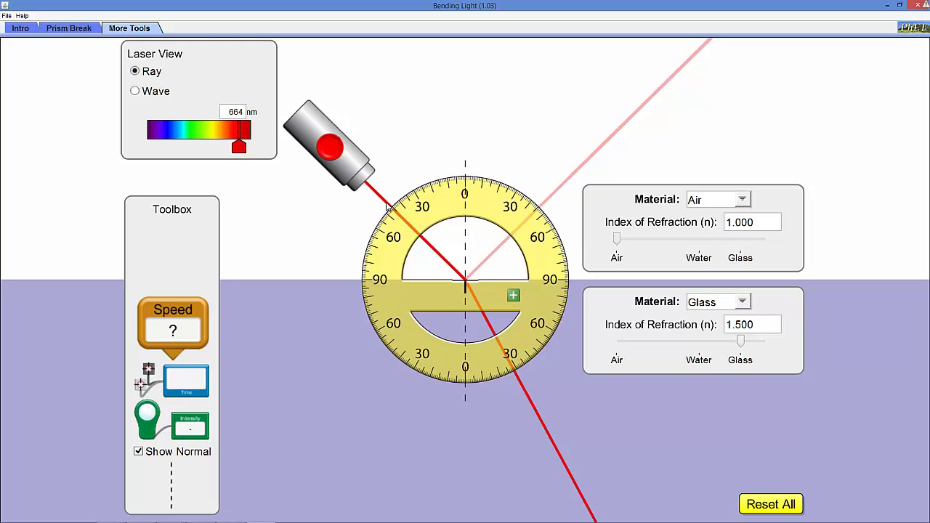
pyautogui.moveTo(343, 140)
# Step: Rotate the laser slightly so the ray strikes near 45° and refracts near 30°
pyautogui.moveTo(317, 128)
pyautogui.moveTo(316, 128); pyautogui.dragTo(314, 132)
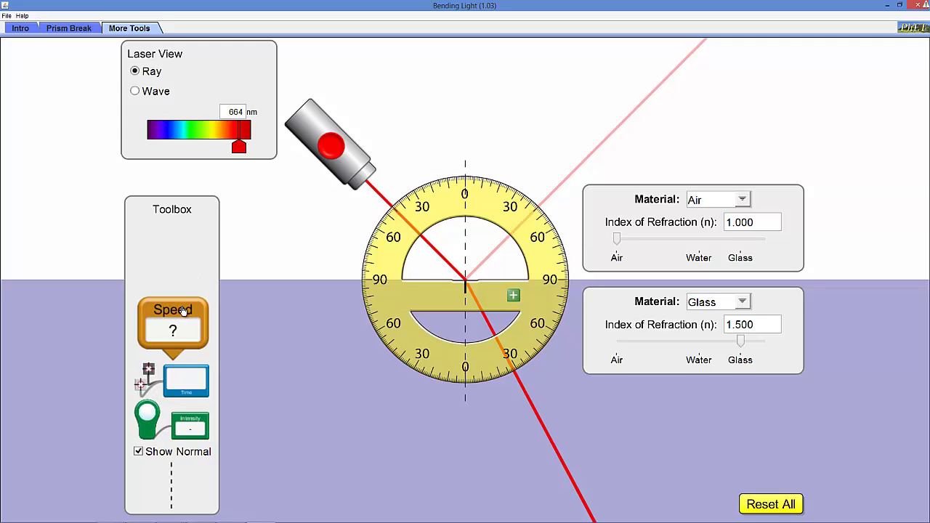
# Step: Place the speed probe on the incident ray (1.00 c), then the refracted ray (0.67 c)
pyautogui.moveTo(183, 311); pyautogui.dragTo(444, 263)
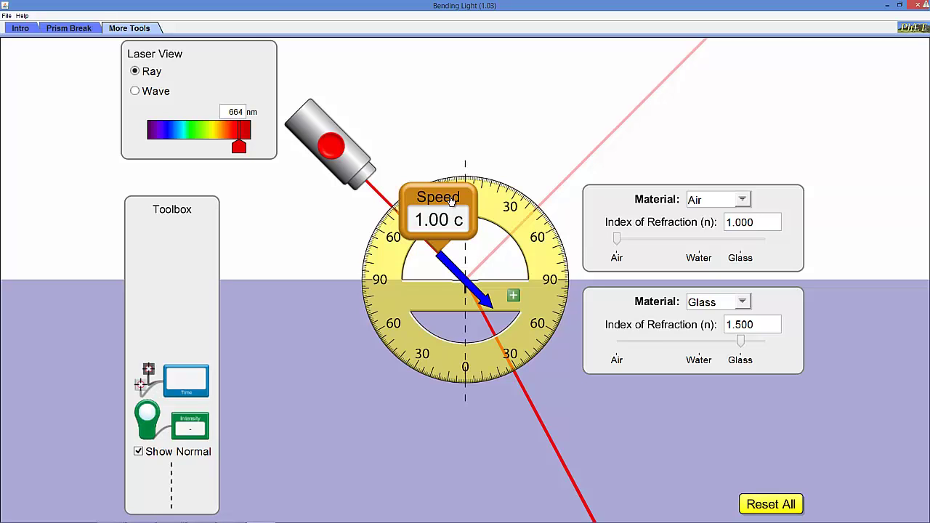
pyautogui.moveTo(451, 201); pyautogui.dragTo(549, 365)
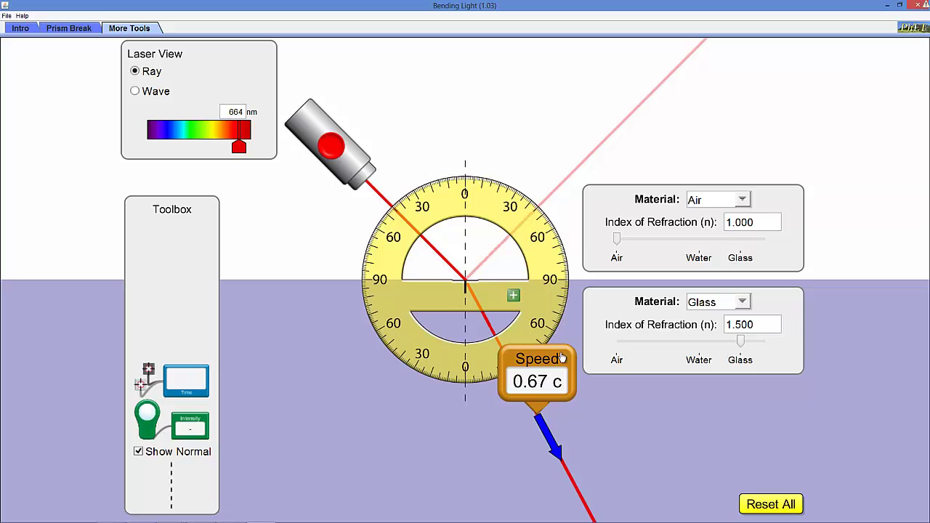
# Step: Return the speed meter to the toolbox and bring the intensity meter into the scene
pyautogui.moveTo(561, 356); pyautogui.dragTo(191, 282)
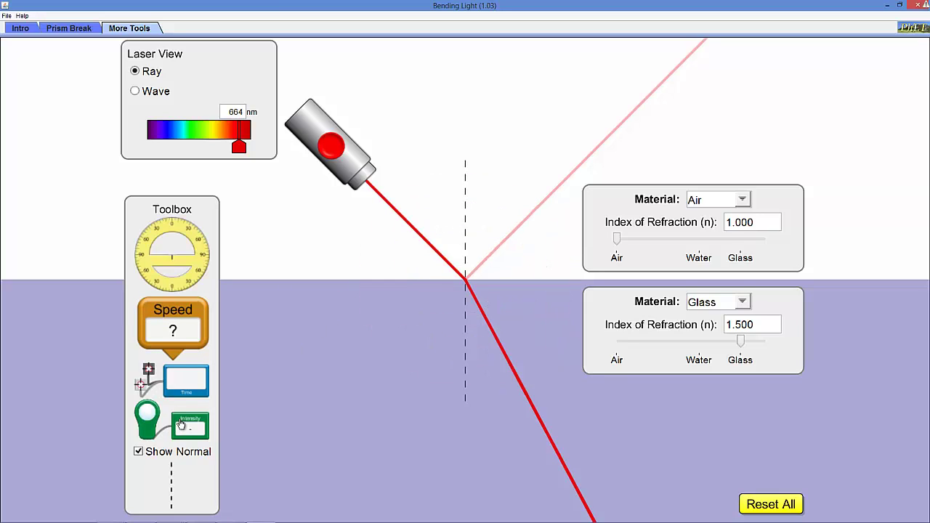
pyautogui.moveTo(147, 414); pyautogui.dragTo(332, 415)
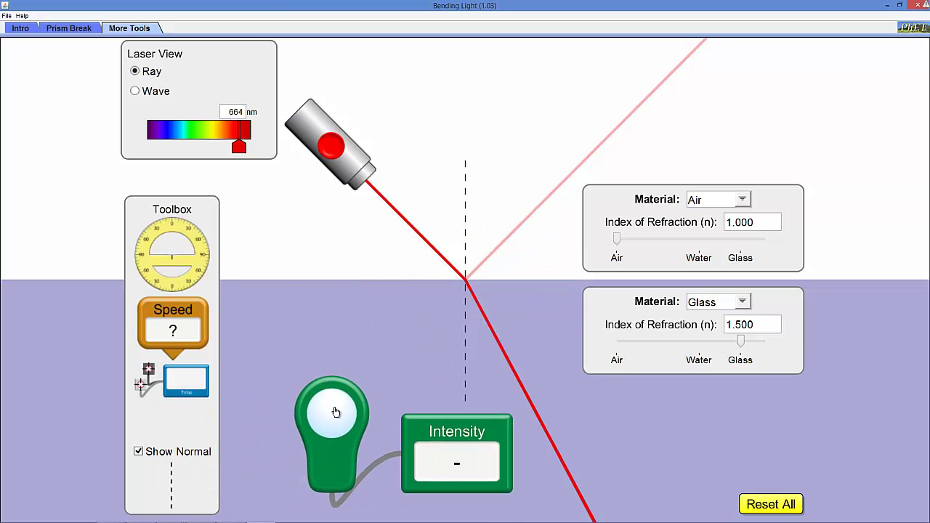
# Step: Read intensity on the incident (100.00%), refracted (90.85%) and reflected (9.15%) rays, then move the sensor aside
pyautogui.moveTo(334, 464); pyautogui.dragTo(411, 282)
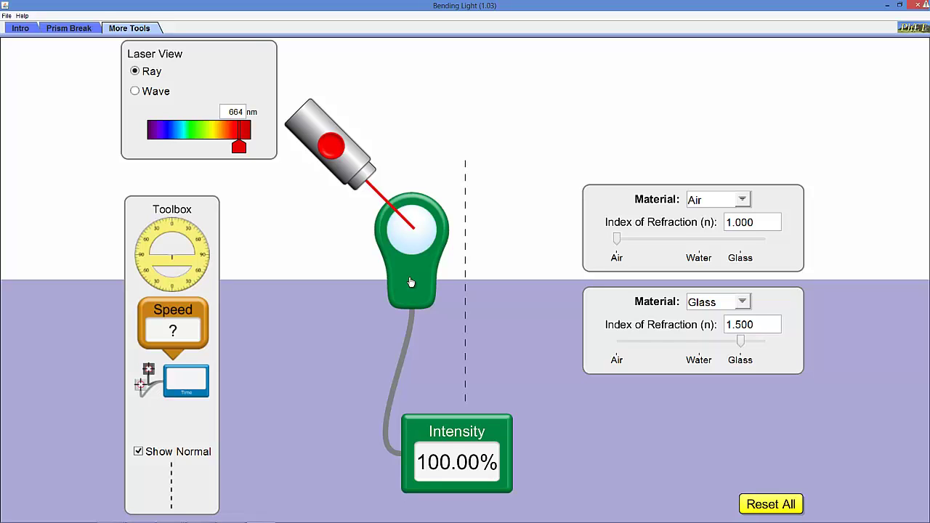
pyautogui.moveTo(414, 274); pyautogui.dragTo(497, 398)
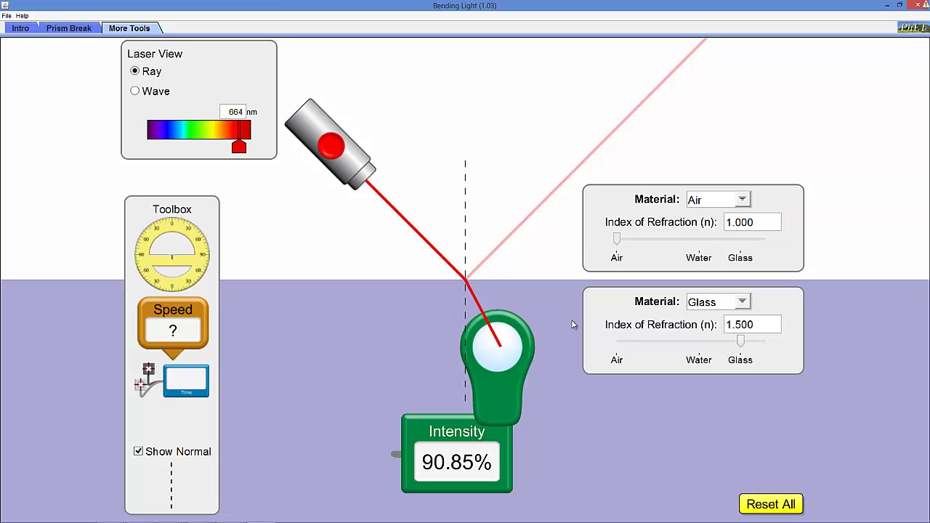
pyautogui.moveTo(508, 396)
pyautogui.mouseDown()
pyautogui.moveTo(550, 256)
pyautogui.moveTo(513, 409)
pyautogui.mouseUp()
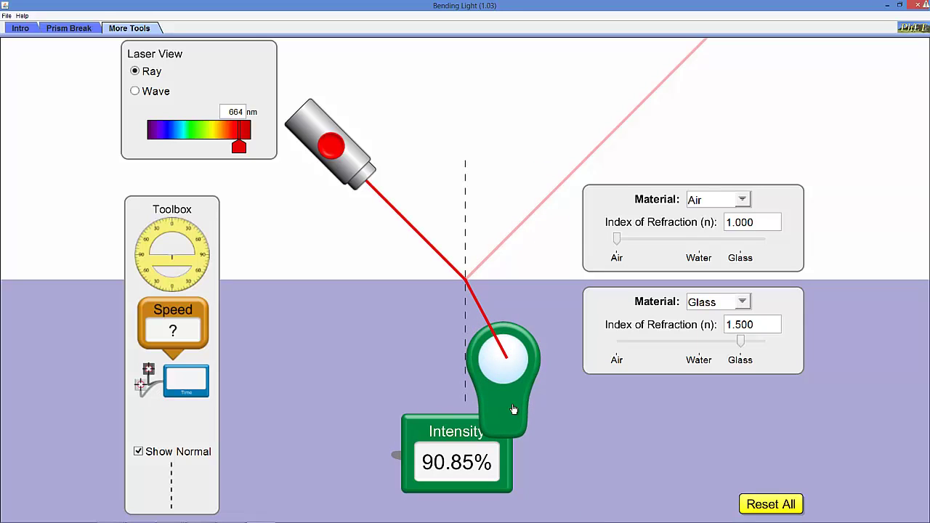
pyautogui.moveTo(513, 409); pyautogui.dragTo(380, 373)
pyautogui.moveTo(481, 435); pyautogui.dragTo(359, 453)
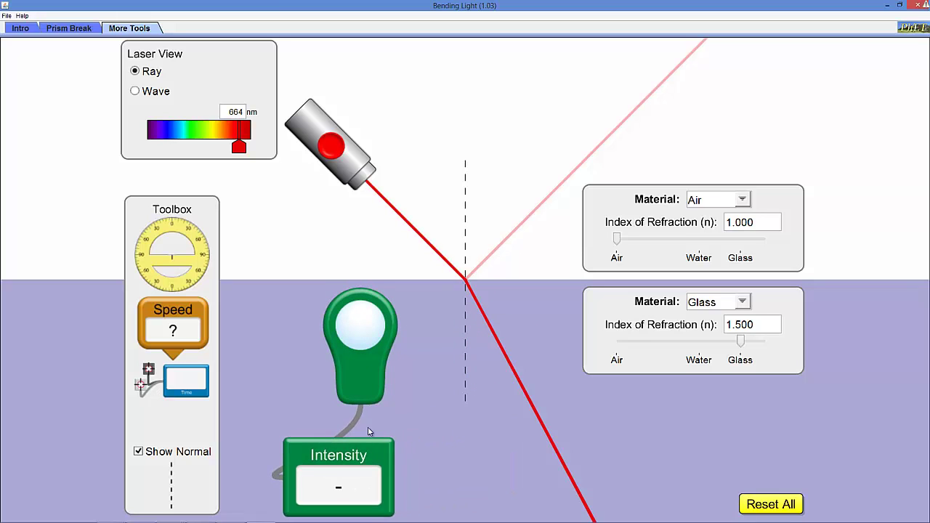
# Step: Aim the laser straight down and measure 96.01% intensity transmitted into the glass, then tilt it slightly
pyautogui.moveTo(373, 377); pyautogui.dragTo(298, 338)
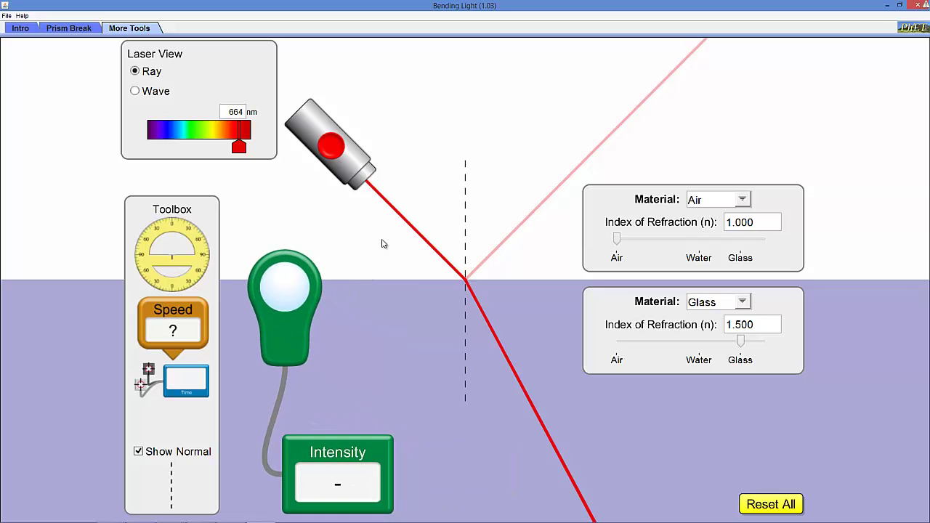
pyautogui.moveTo(326, 133); pyautogui.dragTo(469, 129)
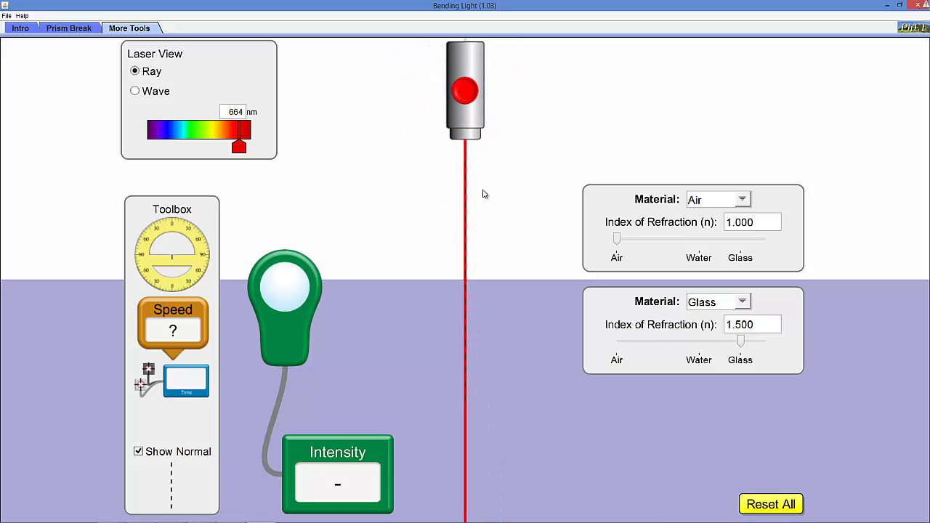
pyautogui.moveTo(289, 335); pyautogui.dragTo(467, 239)
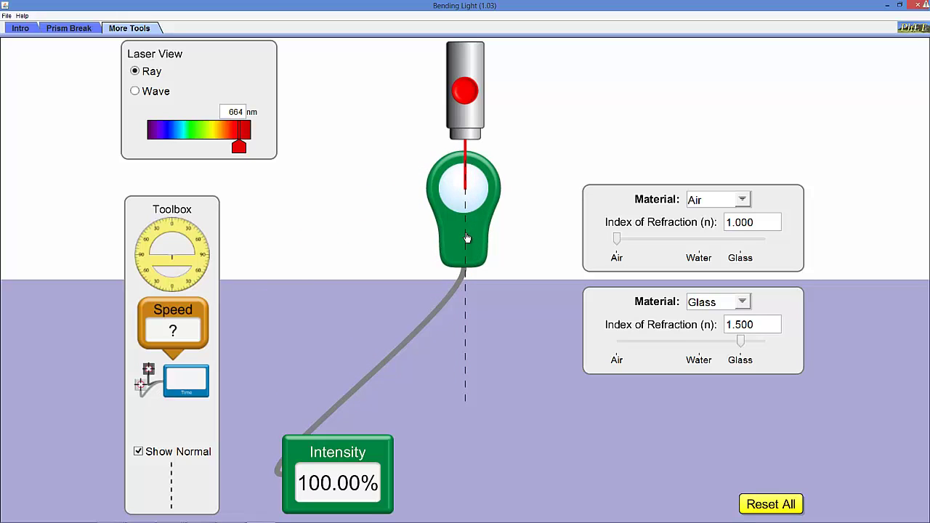
pyautogui.moveTo(468, 238); pyautogui.dragTo(468, 407)
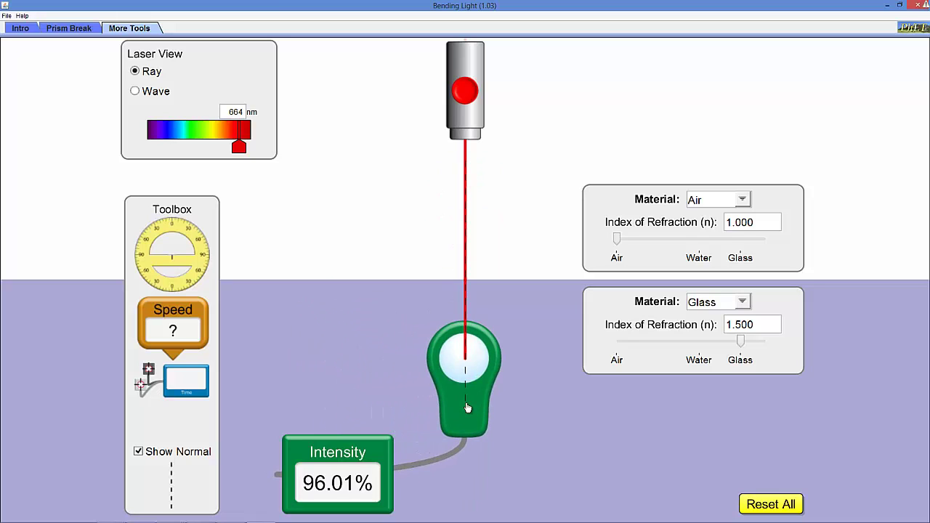
pyautogui.moveTo(466, 408)
pyautogui.mouseDown()
pyautogui.moveTo(427, 403)
pyautogui.moveTo(460, 400)
pyautogui.mouseUp()
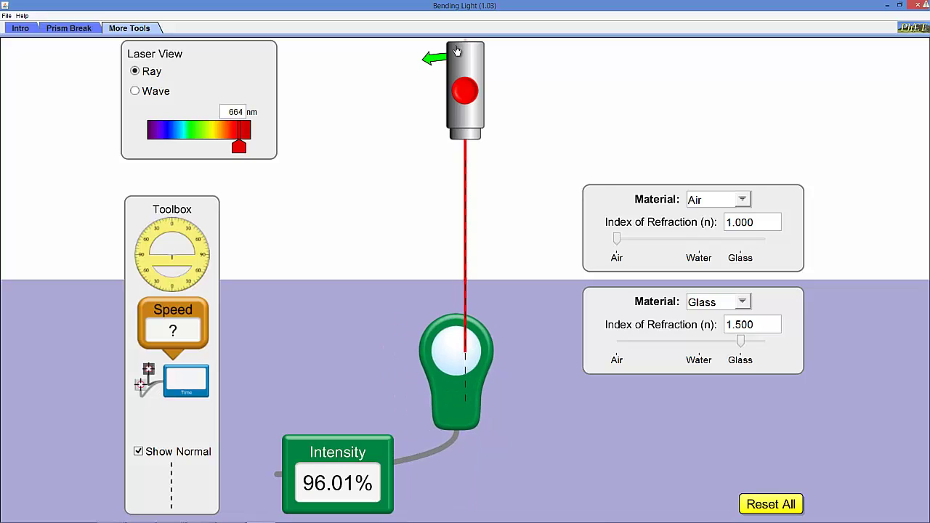
pyautogui.moveTo(465, 55)
pyautogui.mouseDown()
pyautogui.moveTo(486, 56)
pyautogui.moveTo(469, 65)
pyautogui.mouseUp()
# Step: Tilt the laser away from vertical and measure the incoming, refracted and reflected beam intensities
pyautogui.moveTo(469, 66); pyautogui.dragTo(316, 111)
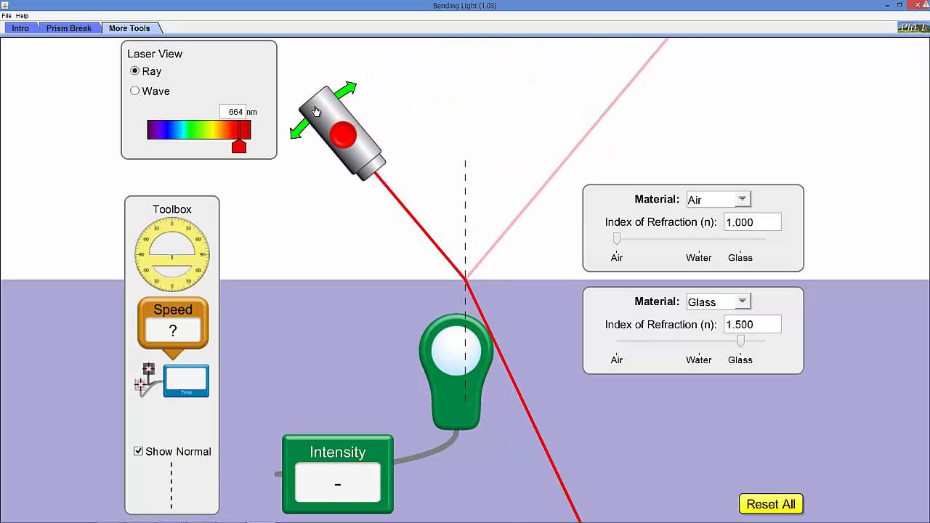
pyautogui.moveTo(459, 401); pyautogui.dragTo(515, 422)
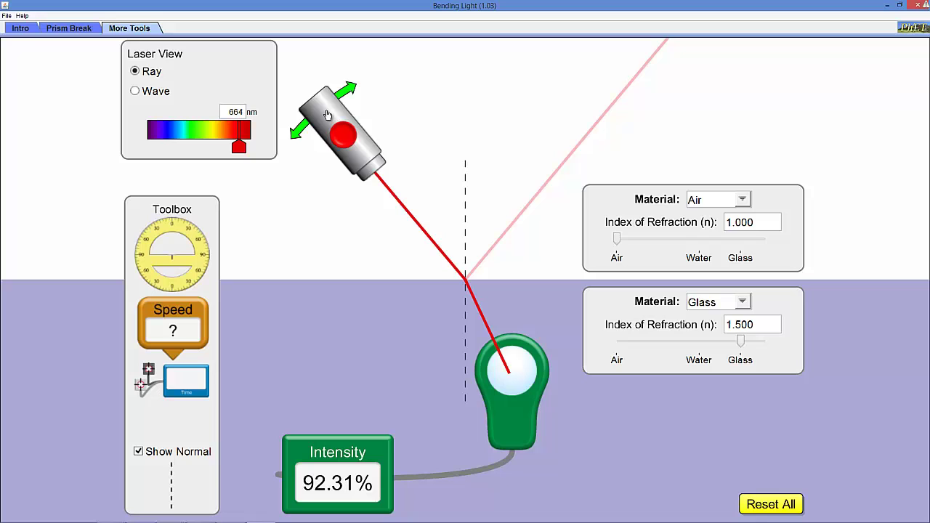
pyautogui.moveTo(329, 116); pyautogui.dragTo(343, 286)
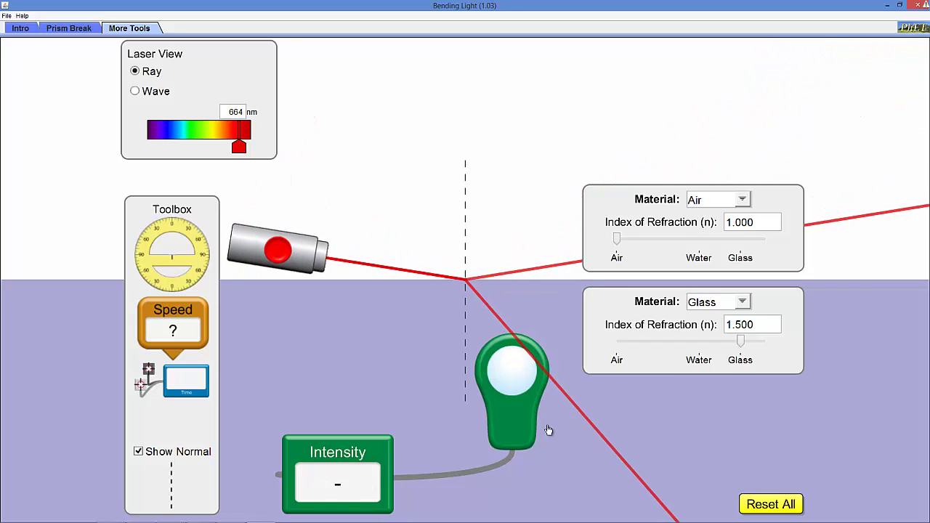
pyautogui.moveTo(519, 432); pyautogui.dragTo(532, 411)
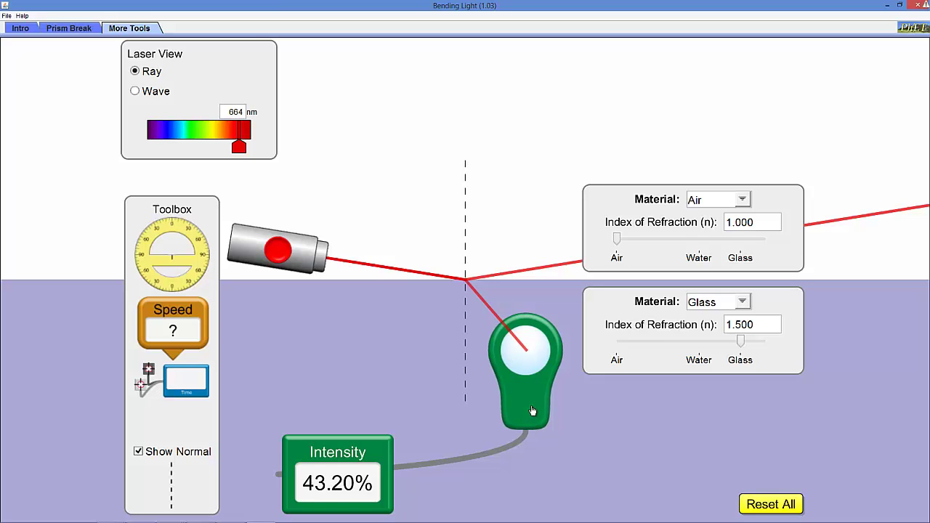
pyautogui.moveTo(532, 411)
pyautogui.mouseDown()
pyautogui.moveTo(566, 328)
pyautogui.moveTo(554, 326)
pyautogui.moveTo(532, 418)
pyautogui.mouseUp()
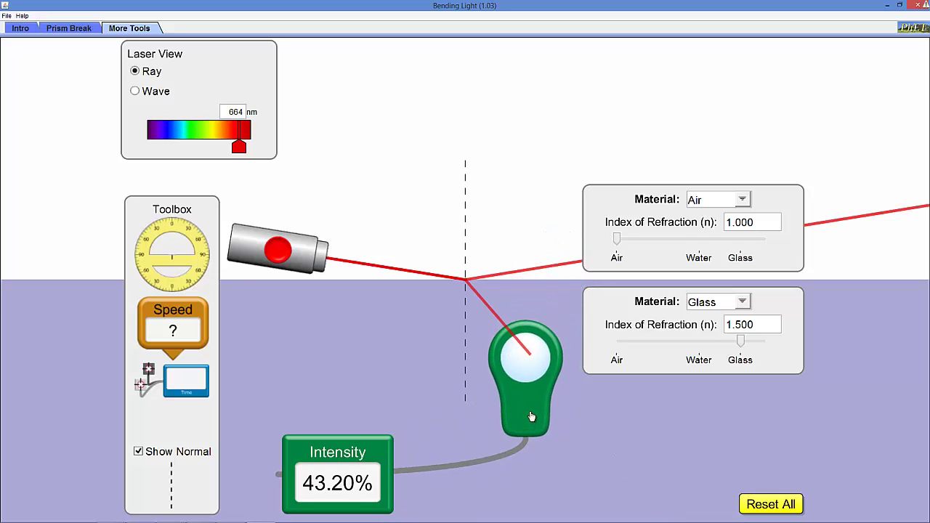
# Step: Bring the laser near grazing and place the sensor below the boundary, reading 80.06%
pyautogui.moveTo(234, 249); pyautogui.dragTo(233, 269)
pyautogui.moveTo(530, 420); pyautogui.dragTo(532, 415)
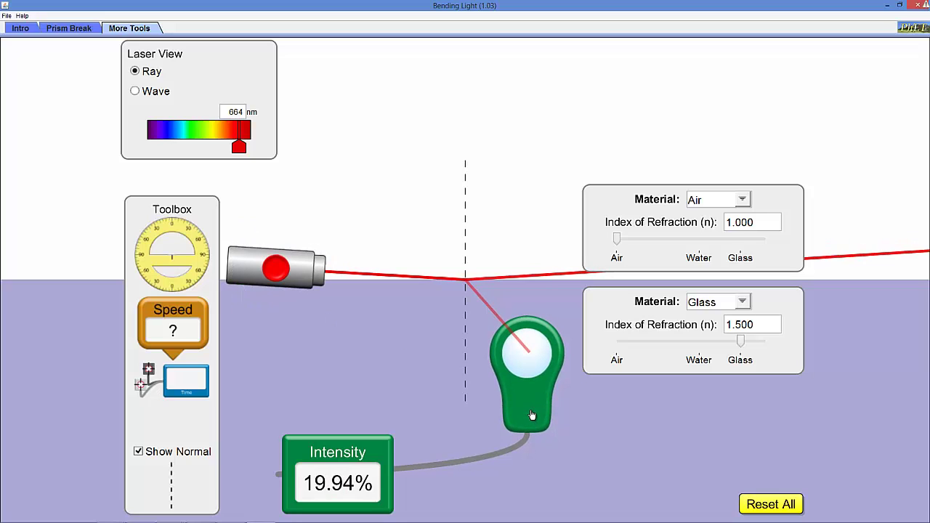
pyautogui.moveTo(532, 414); pyautogui.dragTo(534, 415)
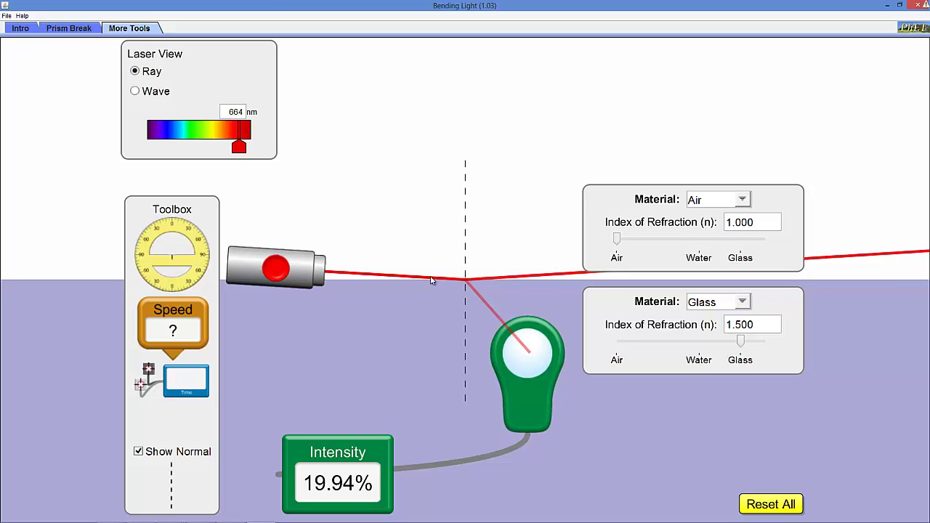
pyautogui.moveTo(525, 403); pyautogui.dragTo(299, 429)
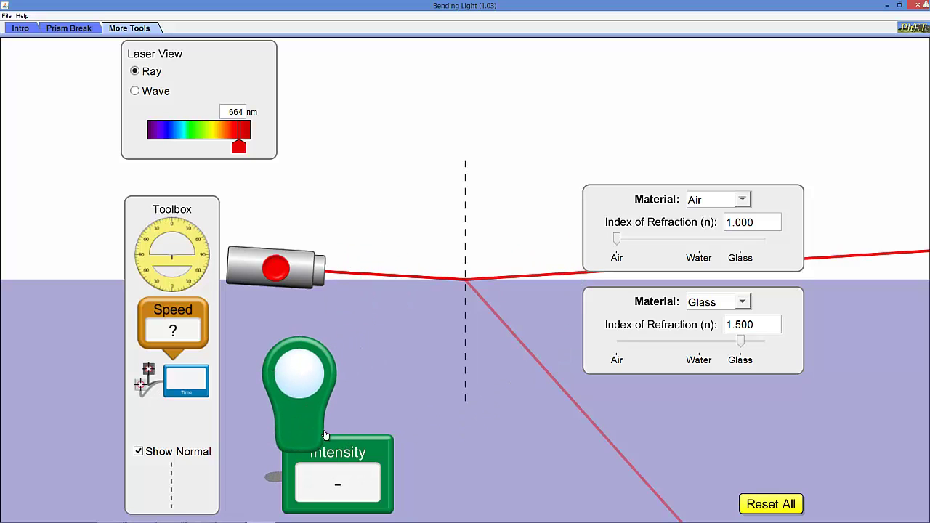
# Step: Return the intensity meter to the Toolbox and raise the laser to a moderate slant
pyautogui.moveTo(358, 451); pyautogui.dragTo(195, 411)
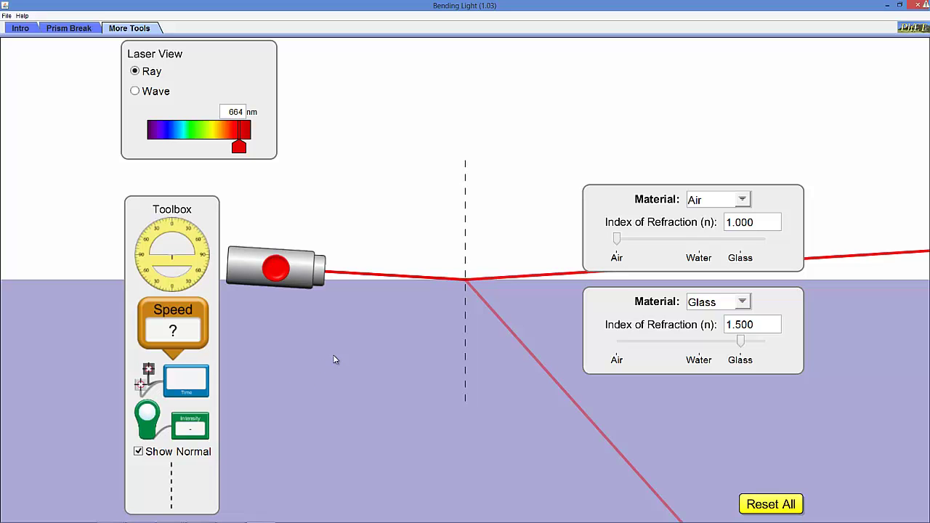
pyautogui.moveTo(255, 269)
pyautogui.moveTo(256, 249); pyautogui.dragTo(333, 153)
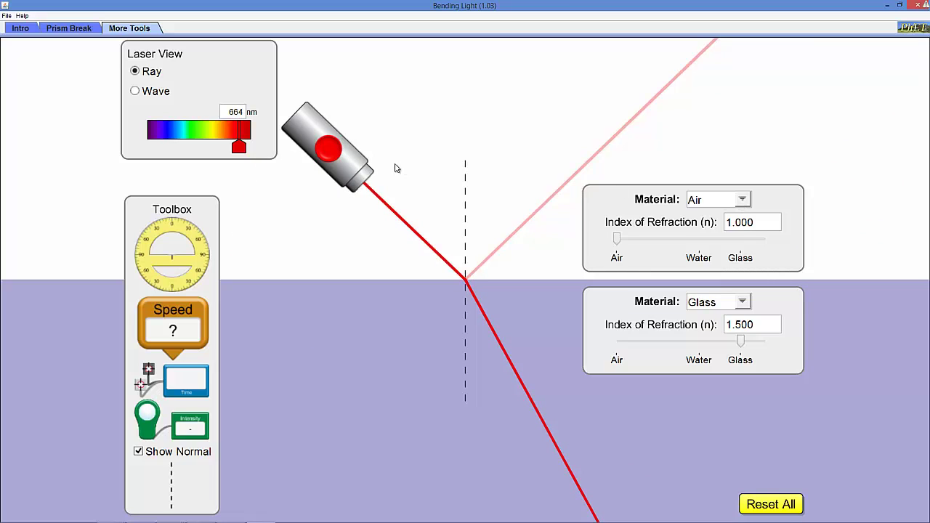
pyautogui.moveTo(310, 133); pyautogui.dragTo(256, 186)
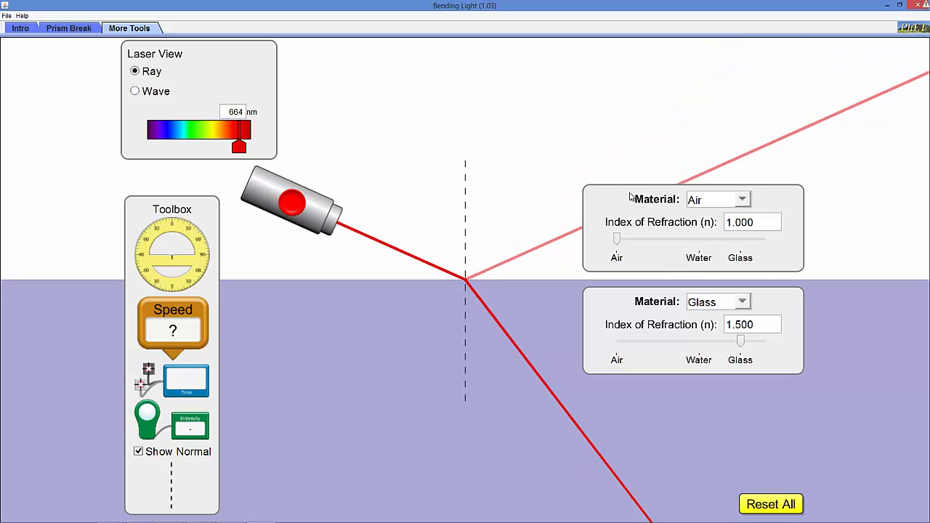
# Step: Set the upper medium to Glass (n 1.500) and the lower medium to Air (n 1.000)
pyautogui.click(743, 200)
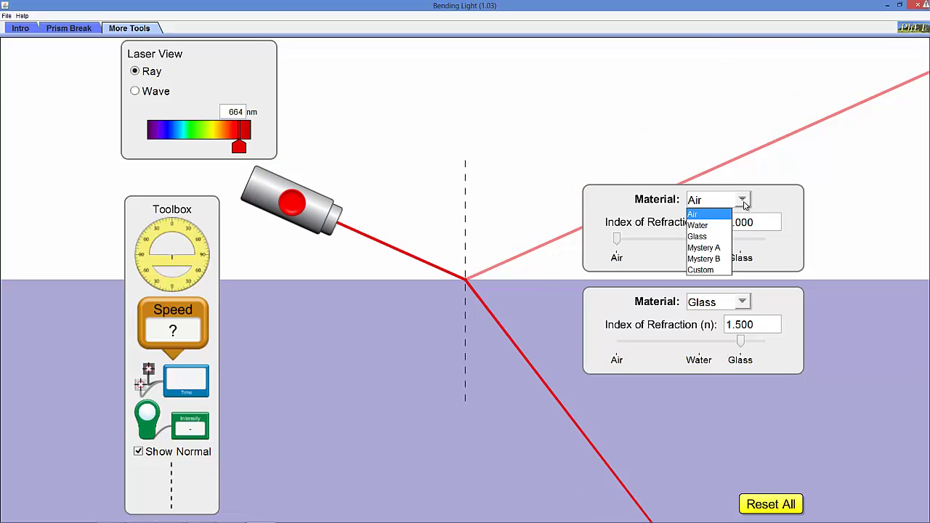
pyautogui.click(723, 236)
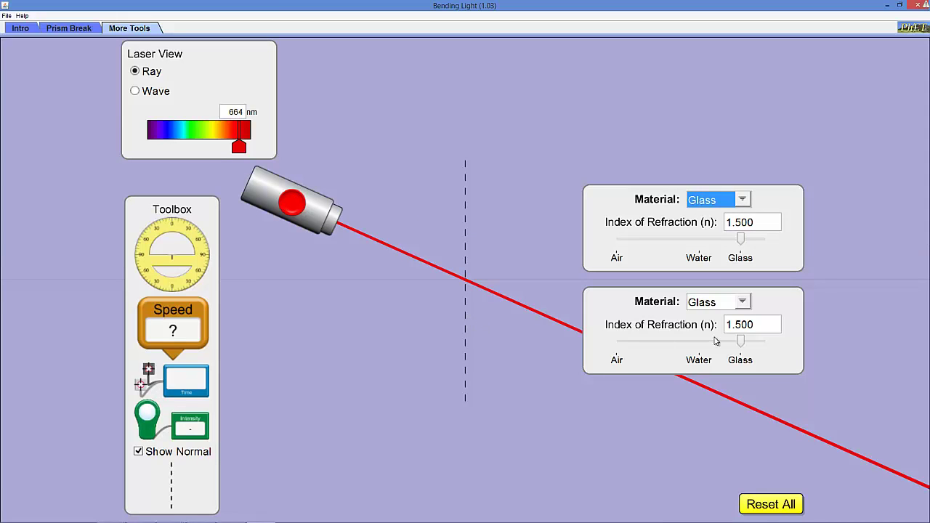
pyautogui.click(742, 302)
pyautogui.click(732, 313)
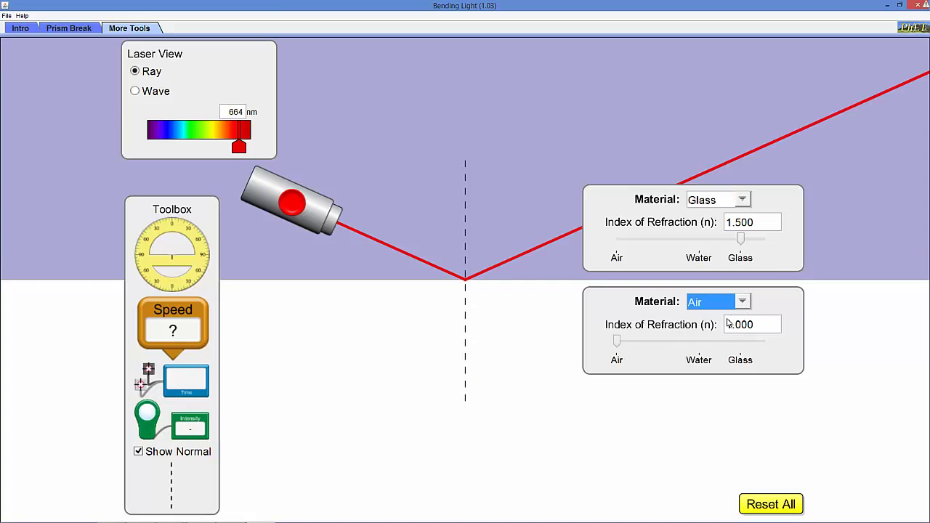
pyautogui.moveTo(266, 194)
# Step: Rotate the laser lower, nearer grazing within the glass, keeping the beam totally reflected
pyautogui.click(267, 196)
pyautogui.moveTo(267, 196); pyautogui.dragTo(266, 197)
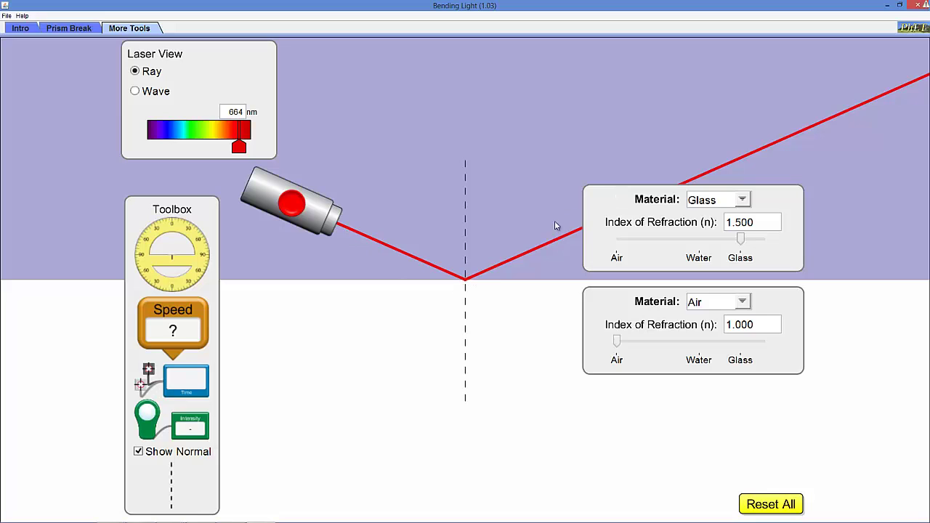
pyautogui.moveTo(274, 199)
pyautogui.moveTo(263, 193); pyautogui.dragTo(234, 240)
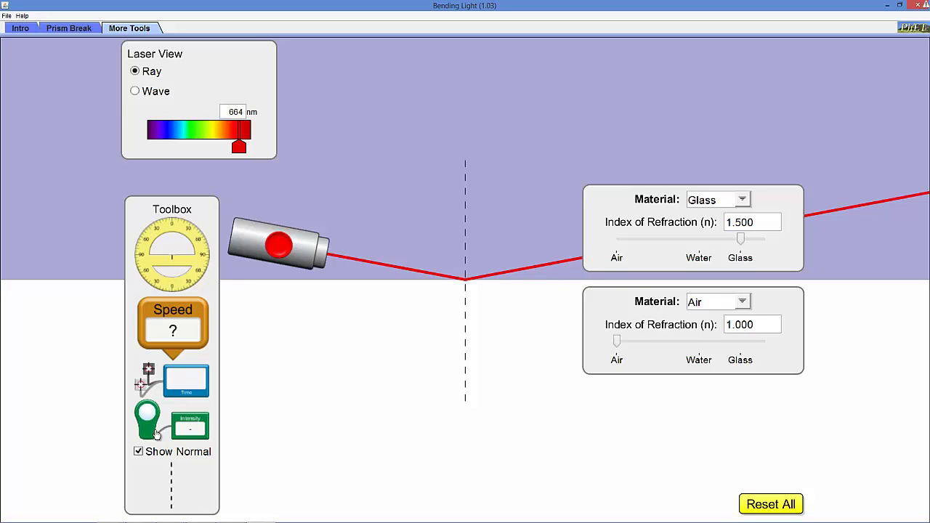
# Step: Place the intensity meter's sensor in the reflected beam, reading 100.00%
pyautogui.moveTo(155, 434); pyautogui.dragTo(495, 430)
pyautogui.moveTo(645, 287); pyautogui.dragTo(613, 425)
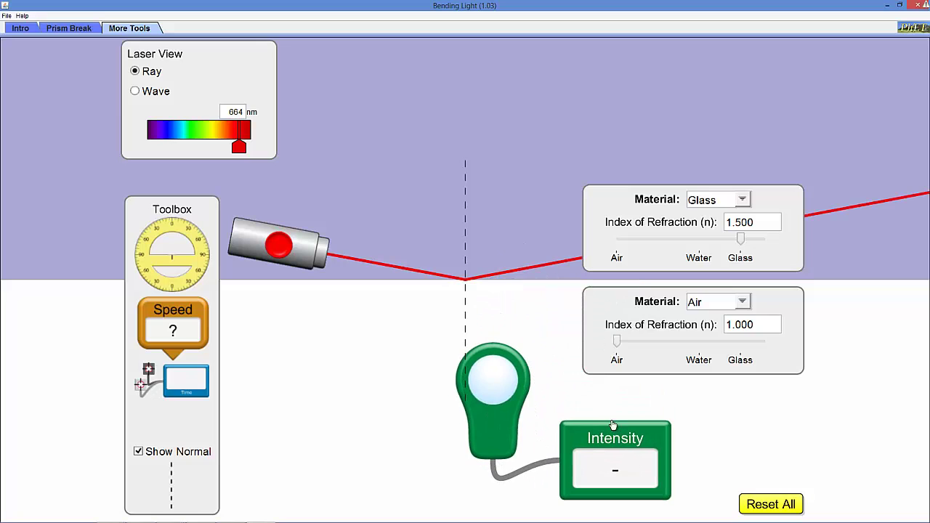
pyautogui.moveTo(492, 407); pyautogui.dragTo(520, 307)
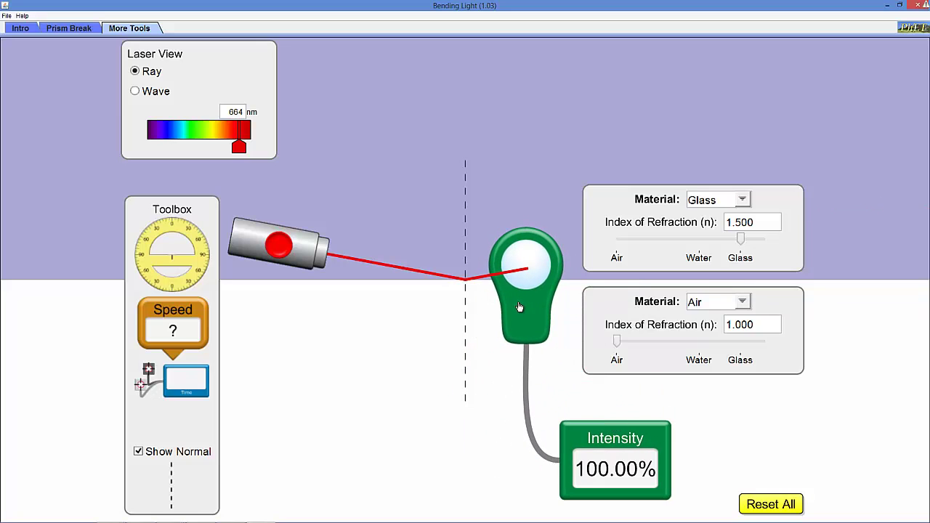
# Step: Steepen the laser and measure 72.36% refracted into air and 27.64% reflected
pyautogui.moveTo(240, 240)
pyautogui.moveTo(242, 237); pyautogui.dragTo(372, 167)
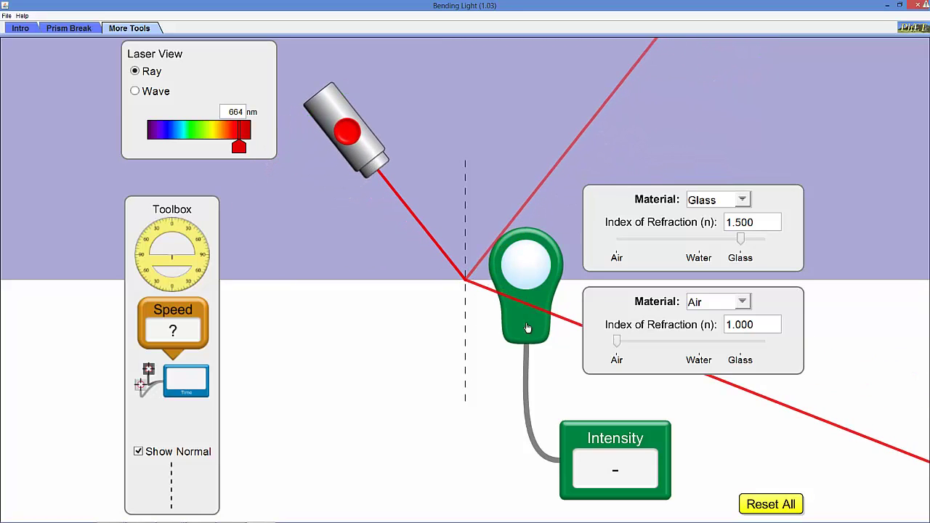
pyautogui.moveTo(513, 351); pyautogui.dragTo(525, 377)
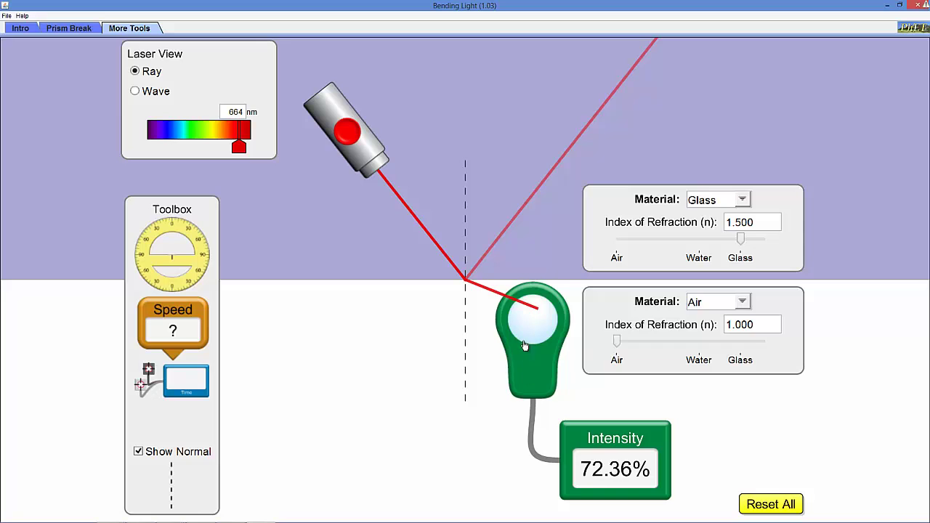
pyautogui.moveTo(525, 374); pyautogui.dragTo(483, 396)
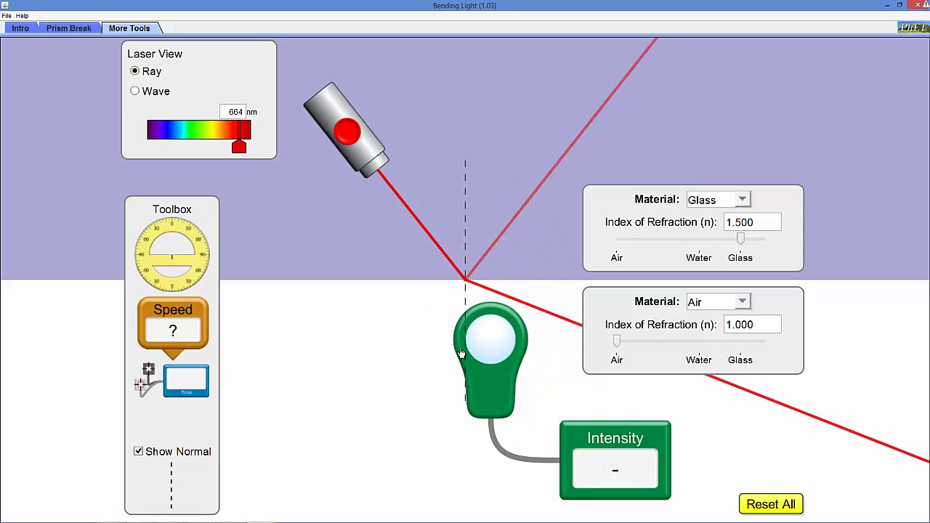
# Step: Move the sensor clear and swing the laser back to a wider slant, so the refracted ray vanishes
pyautogui.moveTo(321, 128); pyautogui.dragTo(326, 128)
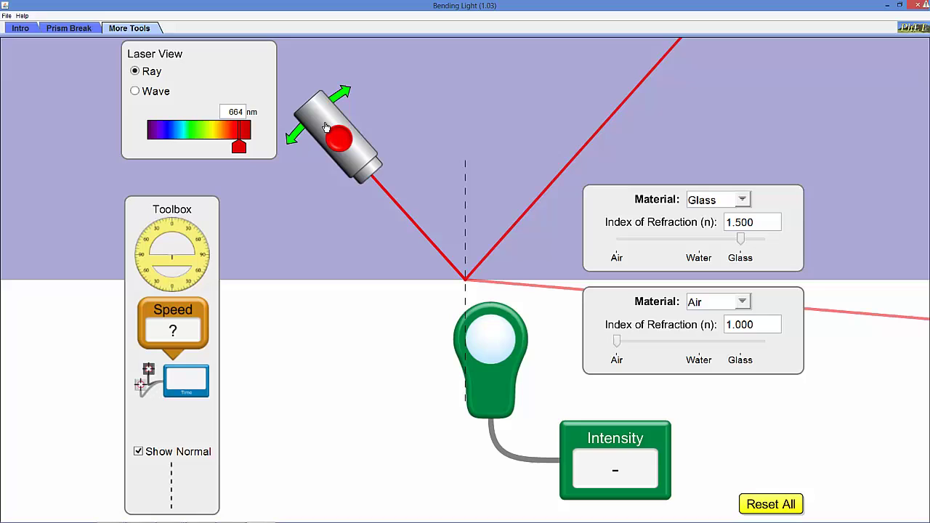
pyautogui.moveTo(324, 128); pyautogui.dragTo(466, 129)
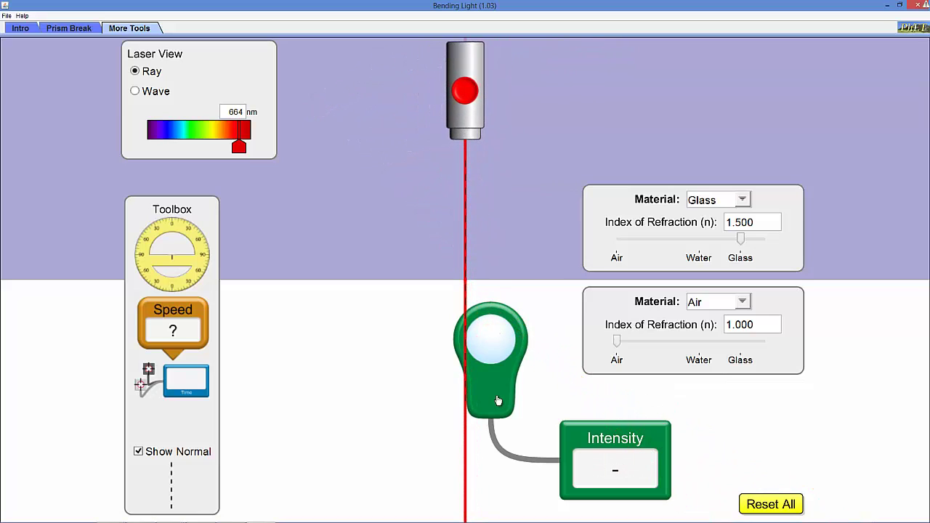
pyautogui.moveTo(500, 398); pyautogui.dragTo(533, 394)
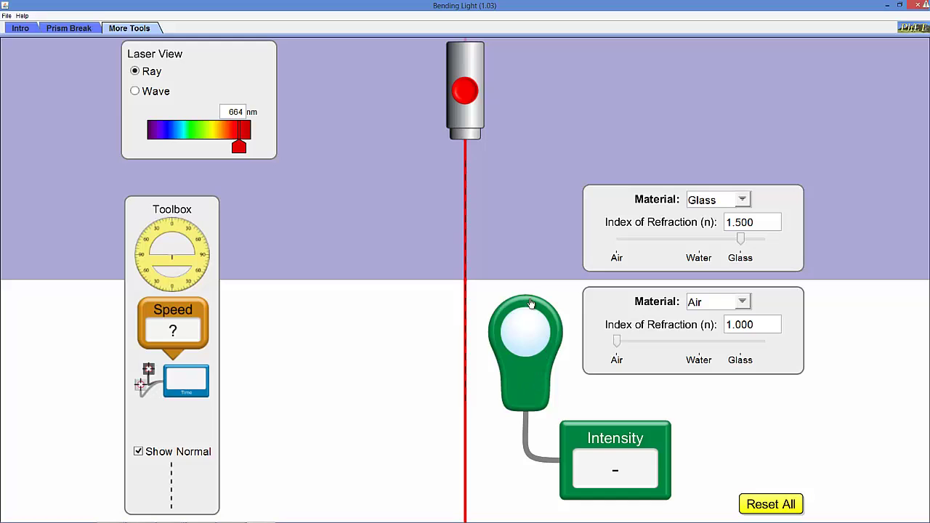
pyautogui.moveTo(447, 62); pyautogui.dragTo(313, 166)
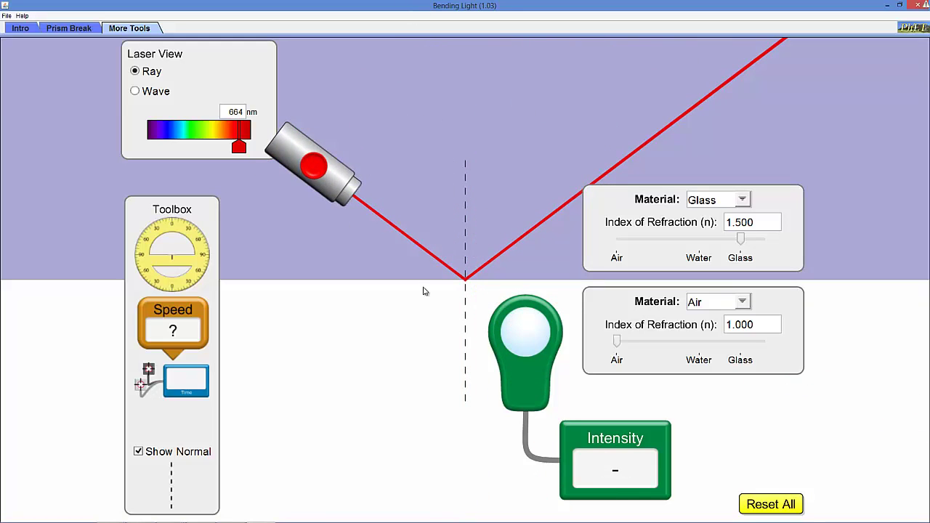
# Step: Gather the intensity meter's sensor and readout to the left below the boundary, away from the beam
pyautogui.moveTo(516, 390); pyautogui.dragTo(349, 407)
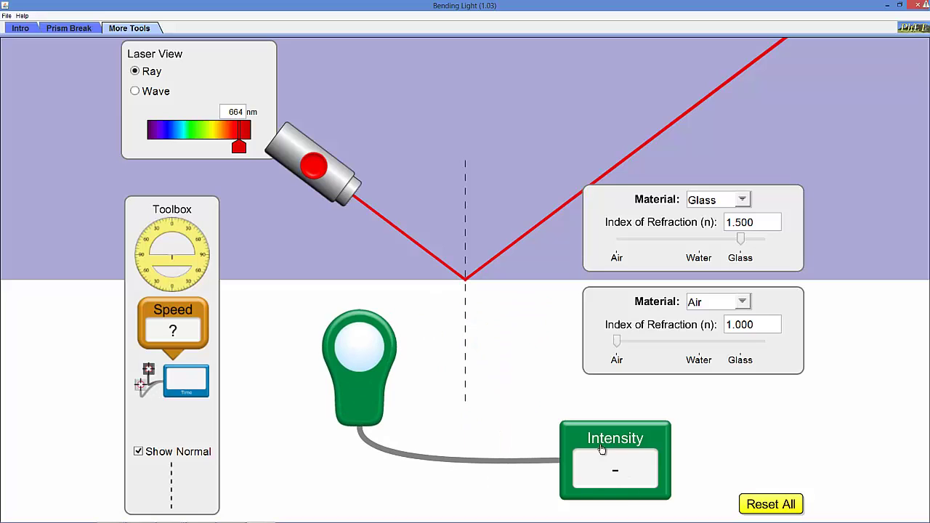
pyautogui.moveTo(617, 443); pyautogui.dragTo(459, 440)
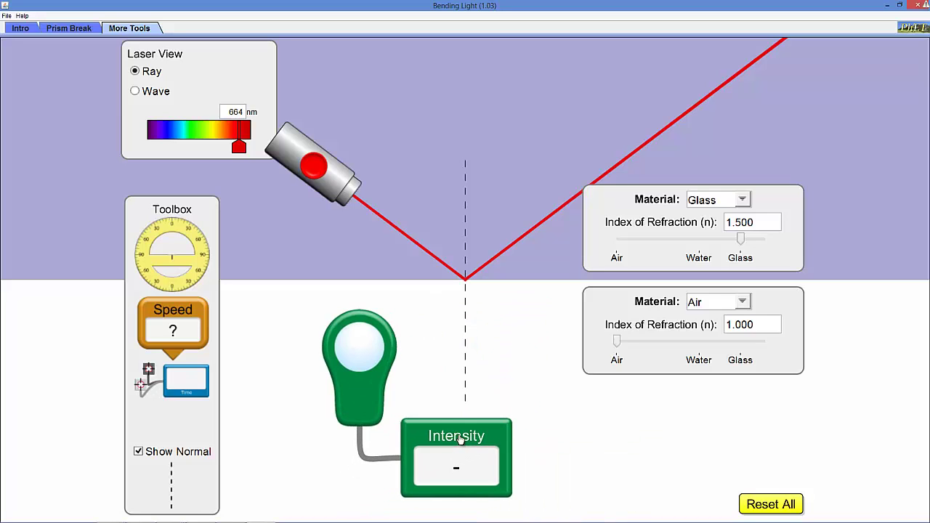